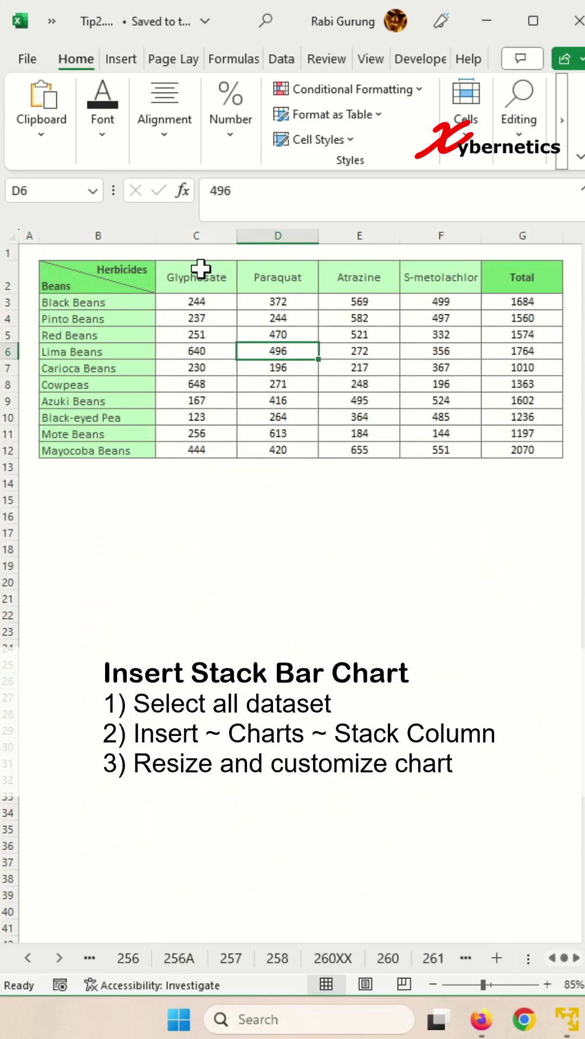
Insert a stacked column chart of the whole herbicide table
{"action": "key", "text": "ctrl+a"}
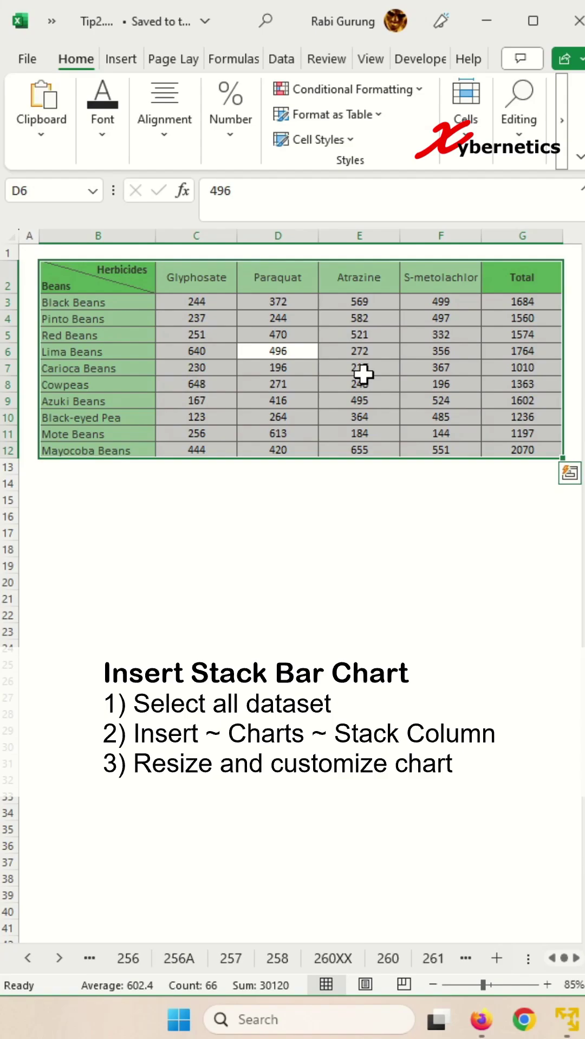
{"action": "left_click", "coordinate": [119, 63]}
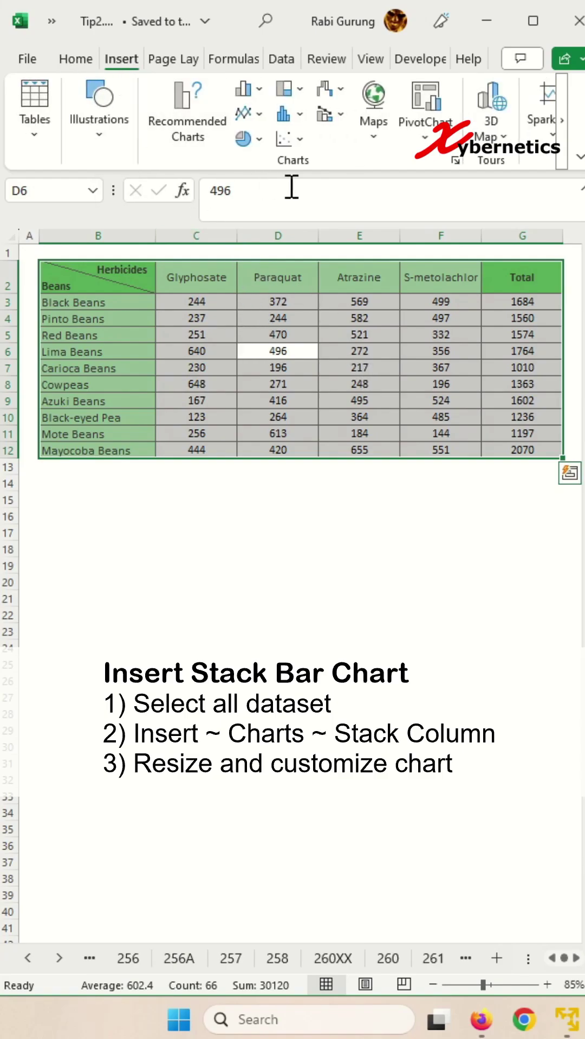
{"action": "left_click", "coordinate": [244, 91]}
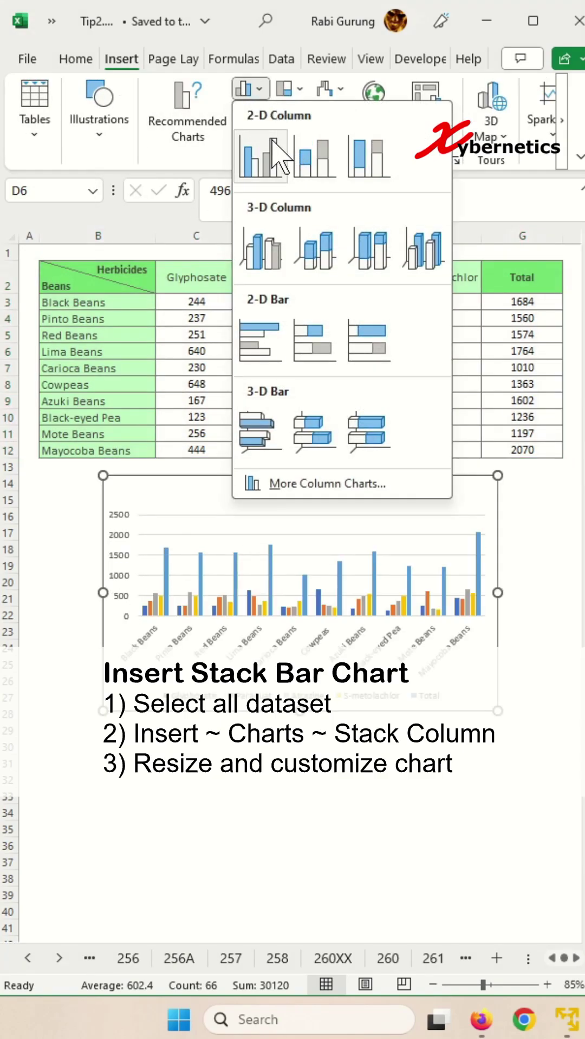
{"action": "left_click", "coordinate": [317, 152]}
Enlarge the chart below the table to span the sheet width
{"action": "left_click_drag", "start_coordinate": [497, 710], "coordinate": [563, 839]}
{"action": "left_click_drag", "start_coordinate": [103, 476], "coordinate": [34, 463]}
{"action": "left_click_drag", "start_coordinate": [301, 836], "coordinate": [300, 906]}
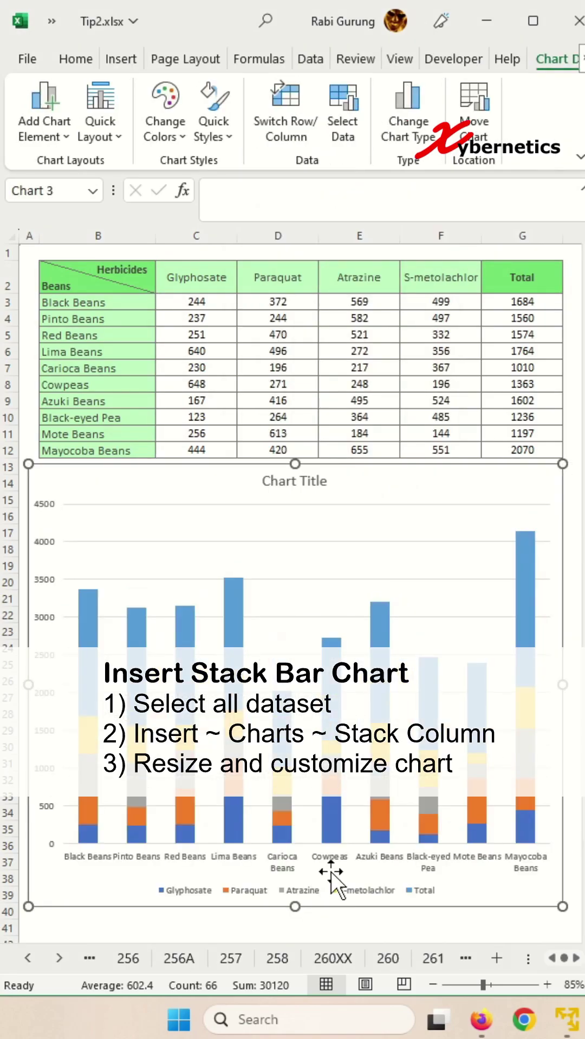
{"action": "left_click", "coordinate": [280, 936]}
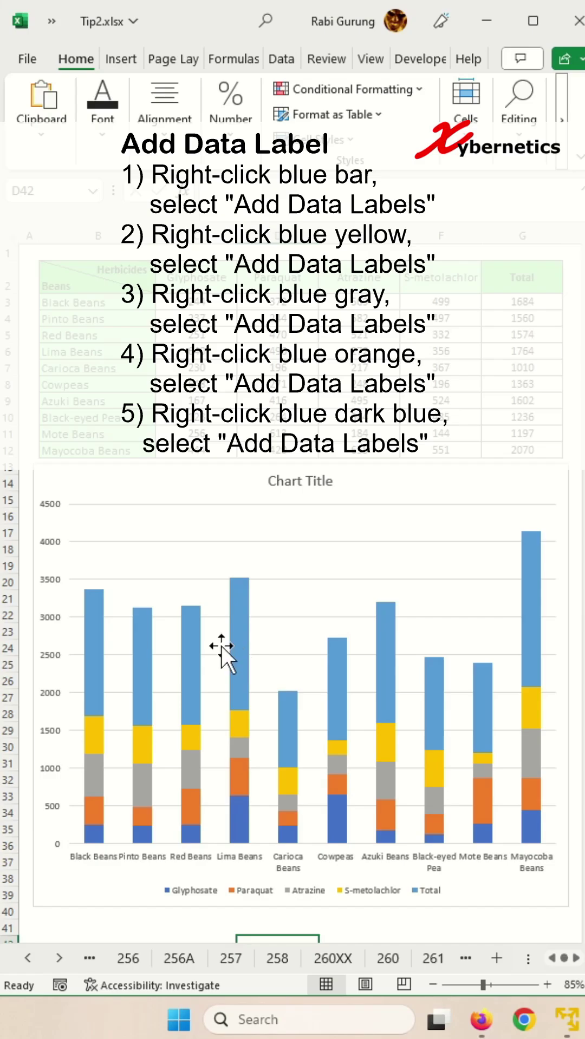
Add value data labels to the Total series and two herbicide series
{"action": "right_click", "coordinate": [97, 662]}
{"action": "left_click", "coordinate": [207, 816]}
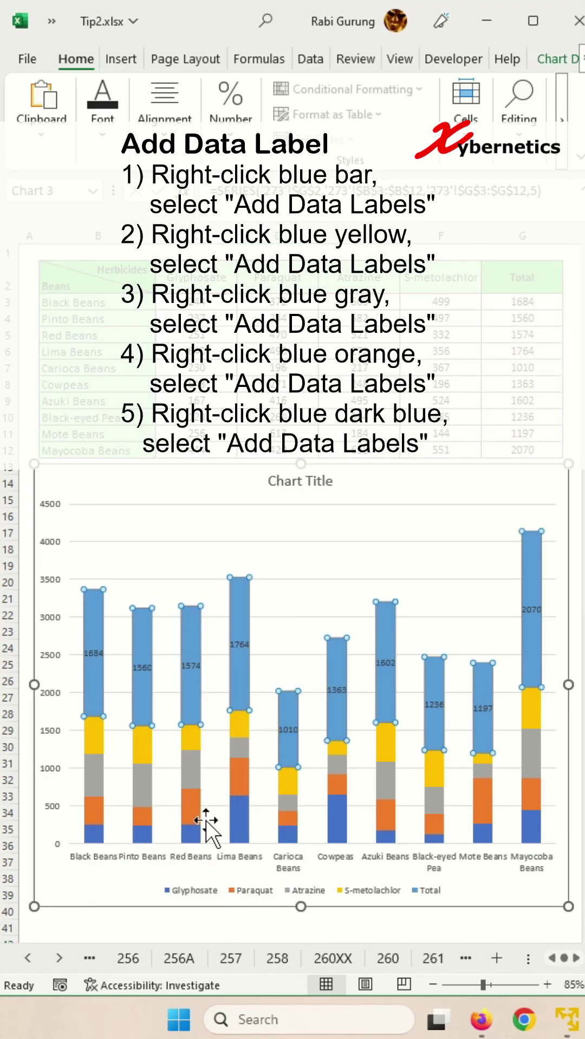
{"action": "right_click", "coordinate": [93, 735]}
{"action": "left_click", "coordinate": [195, 894]}
{"action": "right_click", "coordinate": [93, 776]}
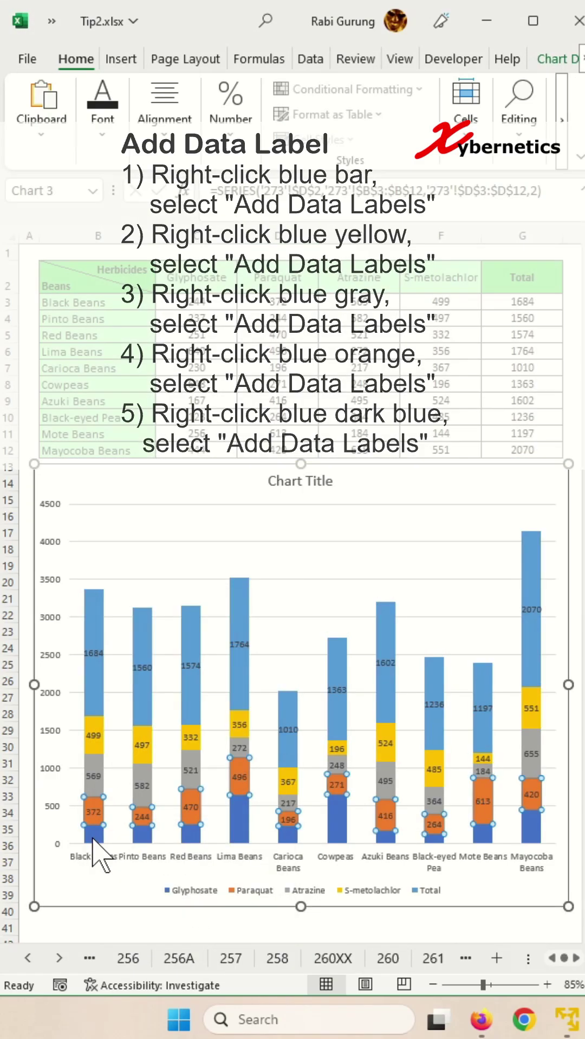
{"action": "left_click", "coordinate": [142, 922]}
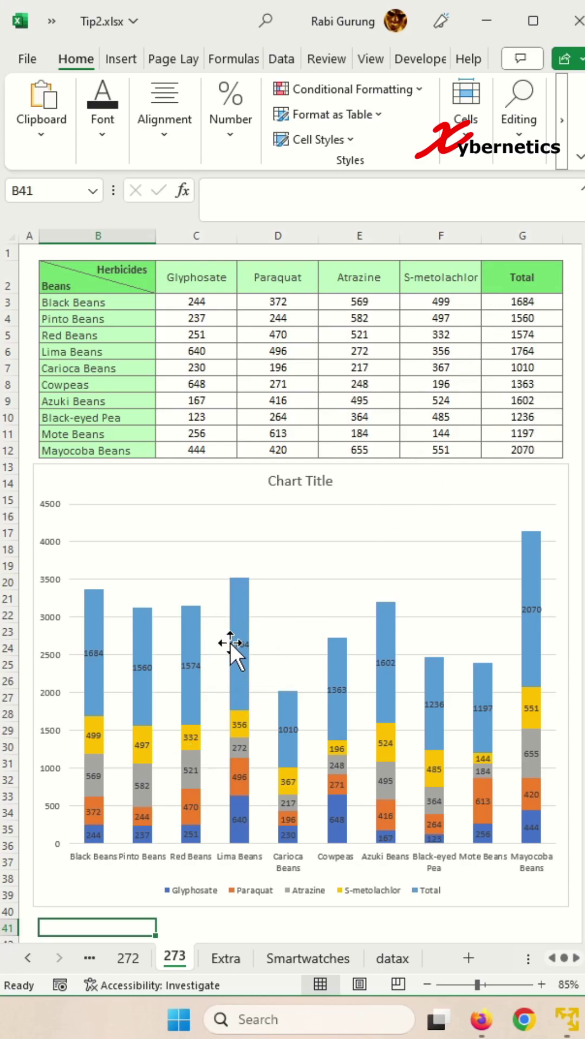
Make the Total series a Line in a combo chart
{"action": "right_click", "coordinate": [233, 624]}
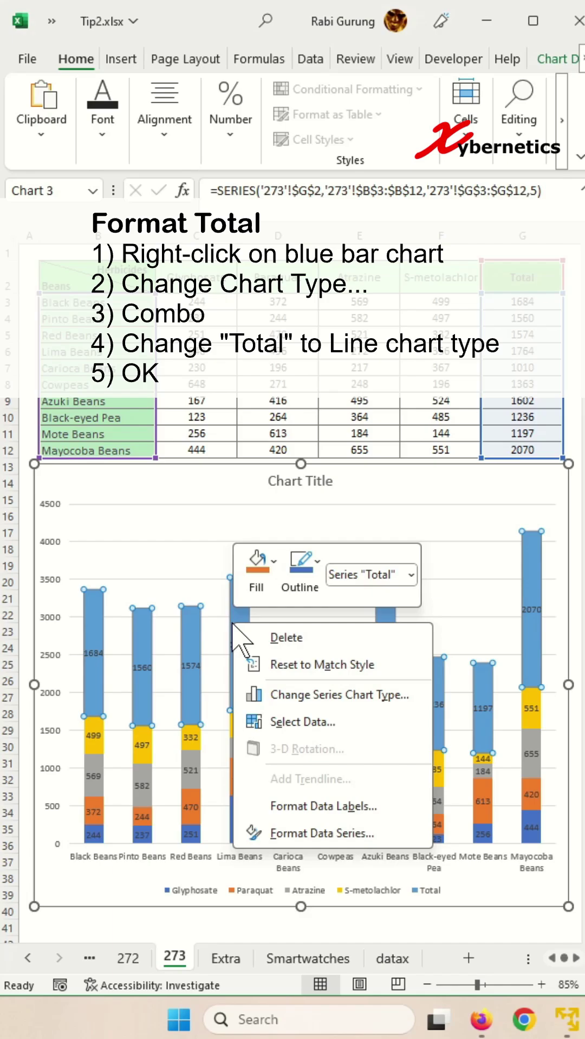
{"action": "left_click", "coordinate": [340, 696]}
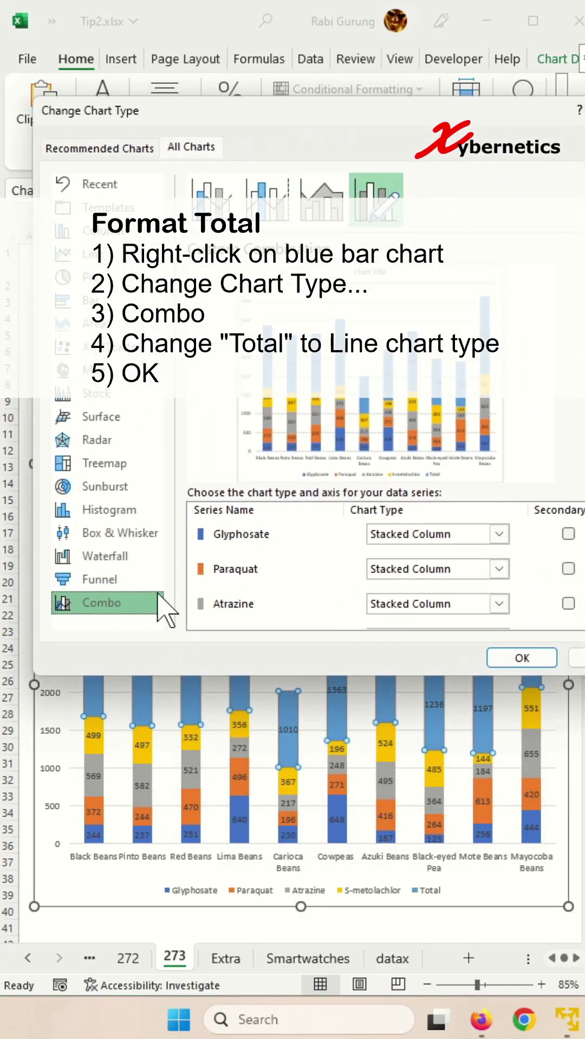
{"action": "scroll", "coordinate": [422, 588], "scroll_direction": "down", "scroll_amount": 2}
{"action": "left_click", "coordinate": [498, 612]}
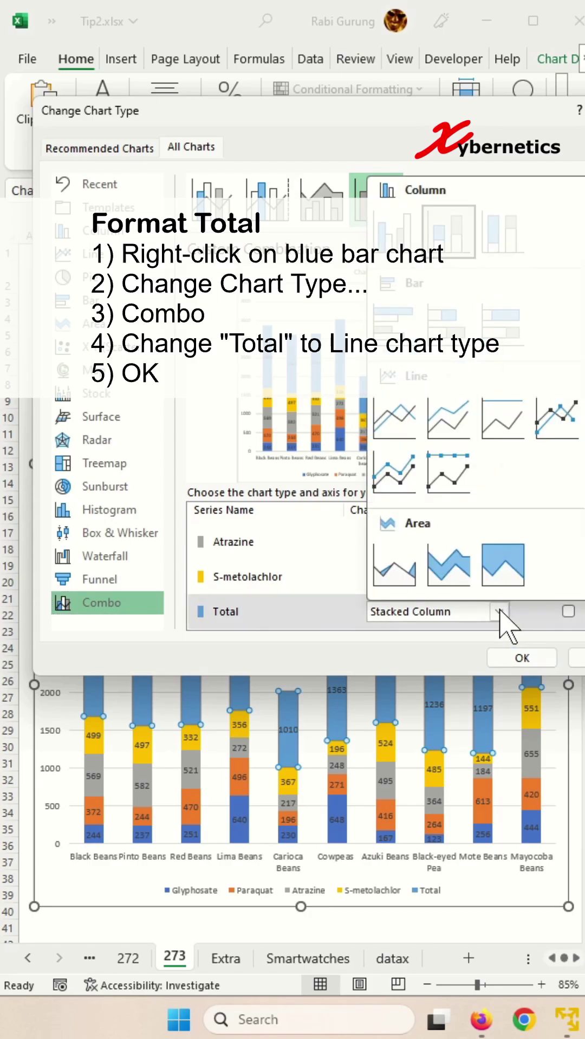
{"action": "left_click", "coordinate": [402, 422]}
Confirm the combo chart and place the total labels above the points at size 11
{"action": "left_click", "coordinate": [524, 657]}
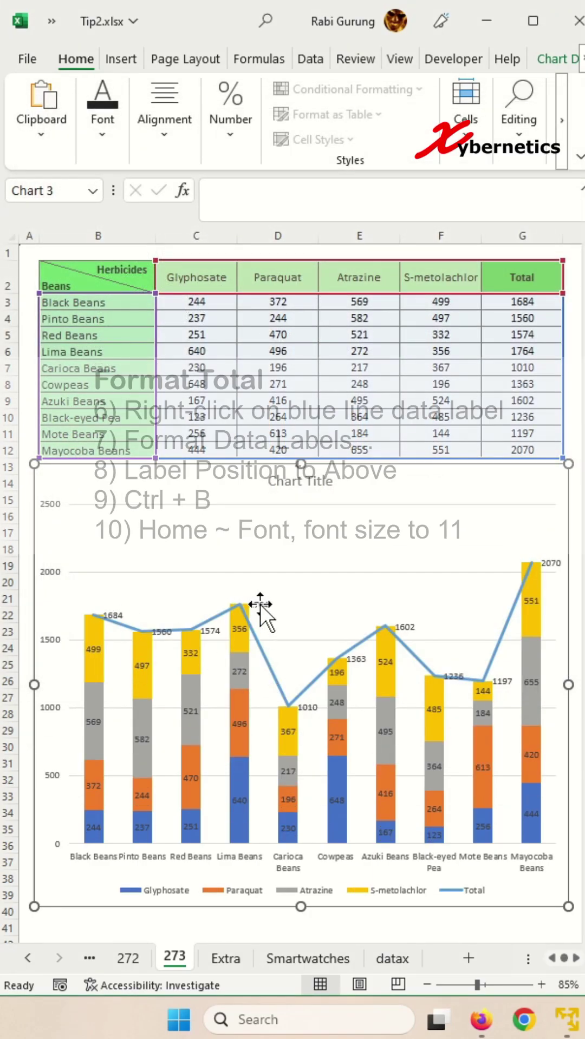
{"action": "right_click", "coordinate": [260, 604]}
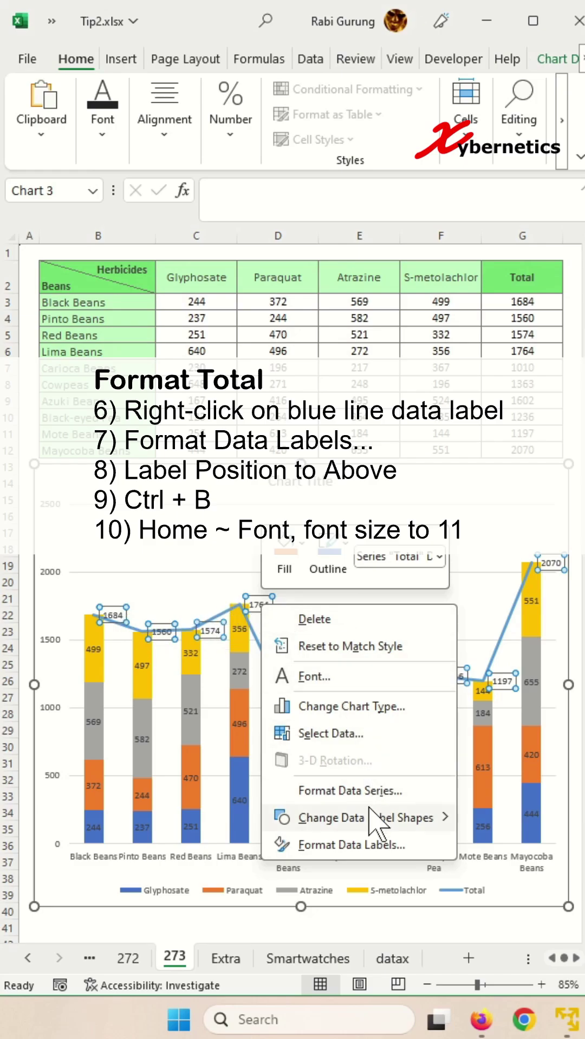
{"action": "left_click", "coordinate": [372, 846]}
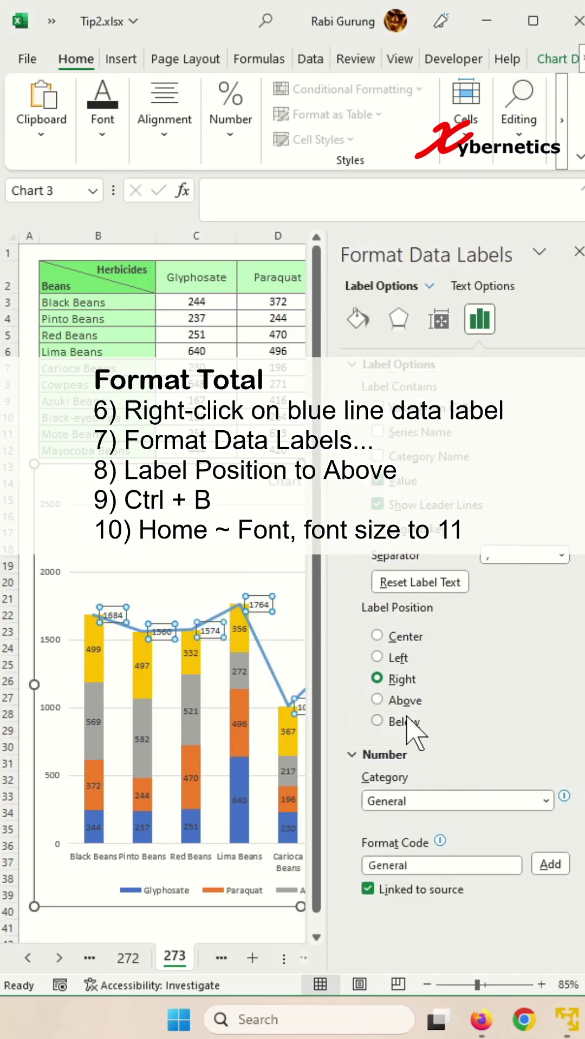
{"action": "left_click", "coordinate": [378, 699]}
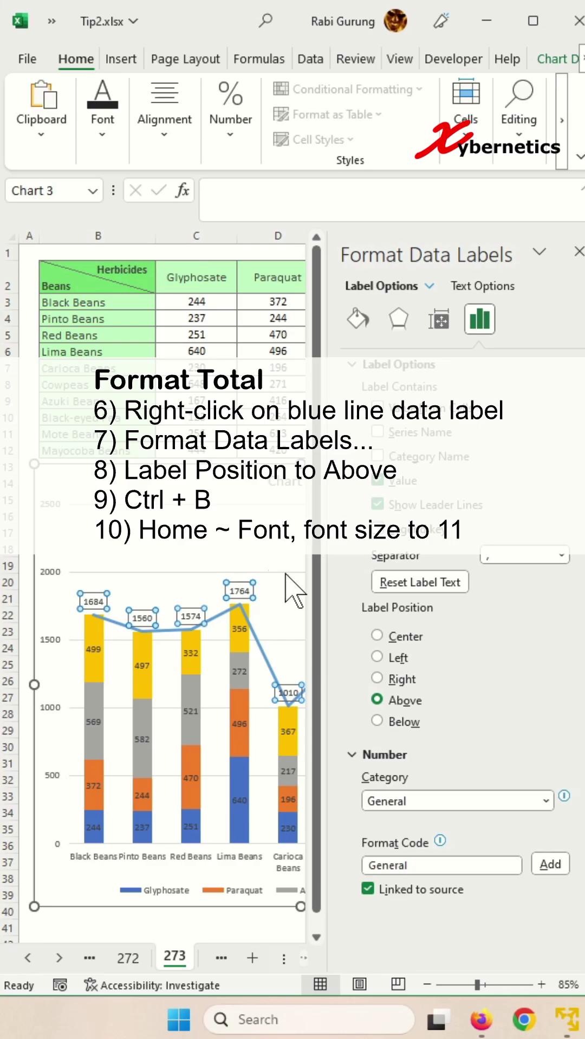
{"action": "left_click", "coordinate": [578, 252]}
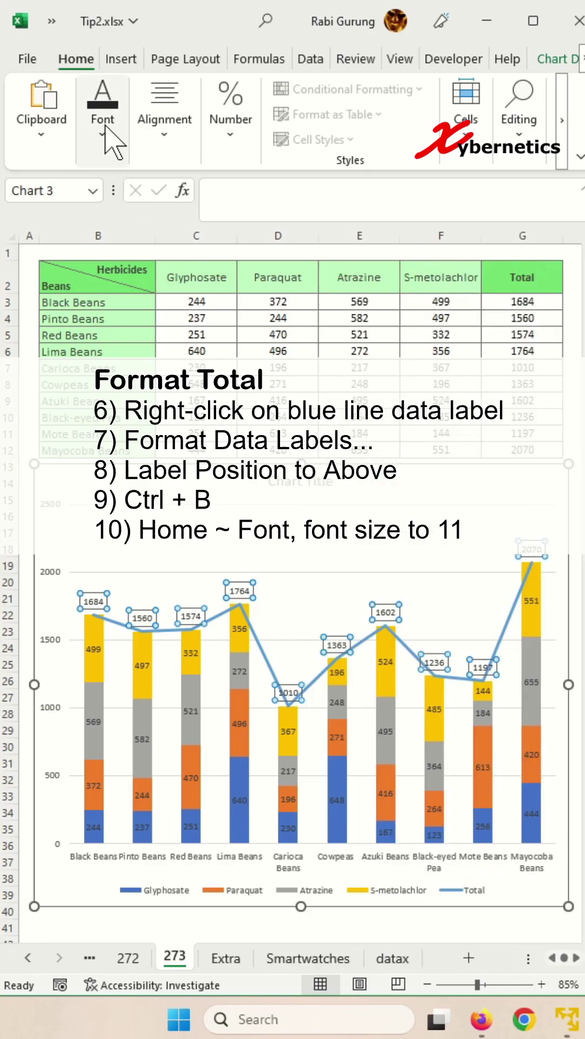
{"action": "left_click", "coordinate": [110, 142]}
{"action": "left_click", "coordinate": [240, 187]}
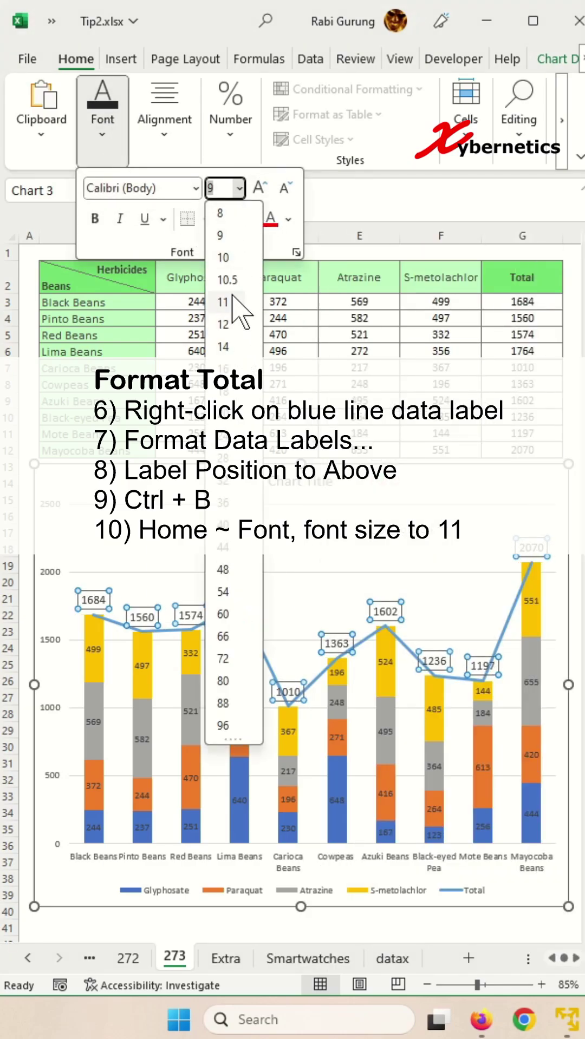
{"action": "left_click", "coordinate": [225, 303]}
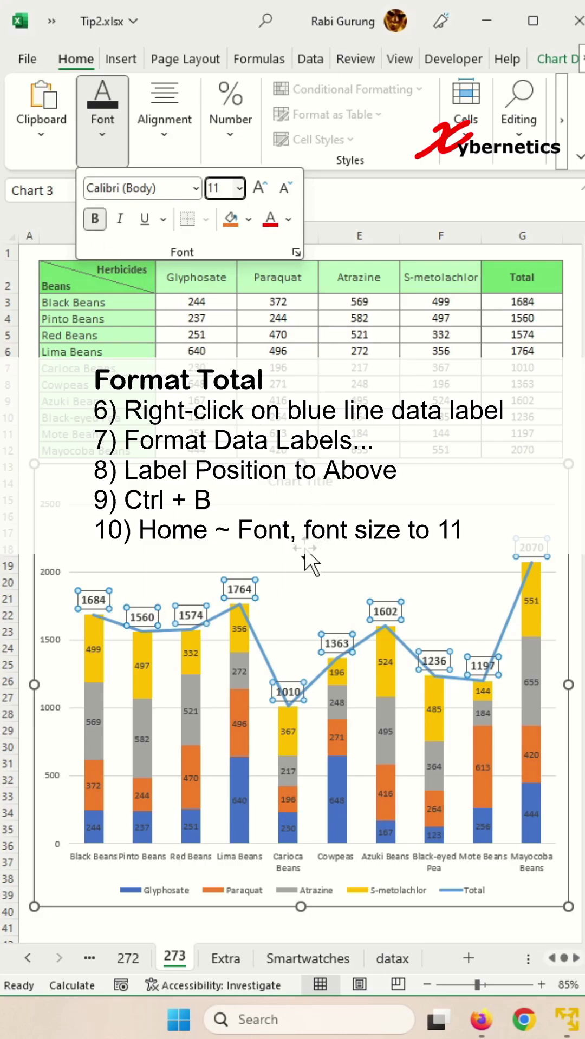
Set the Total series line to No line so only its labels remain
{"action": "right_click", "coordinate": [264, 649]}
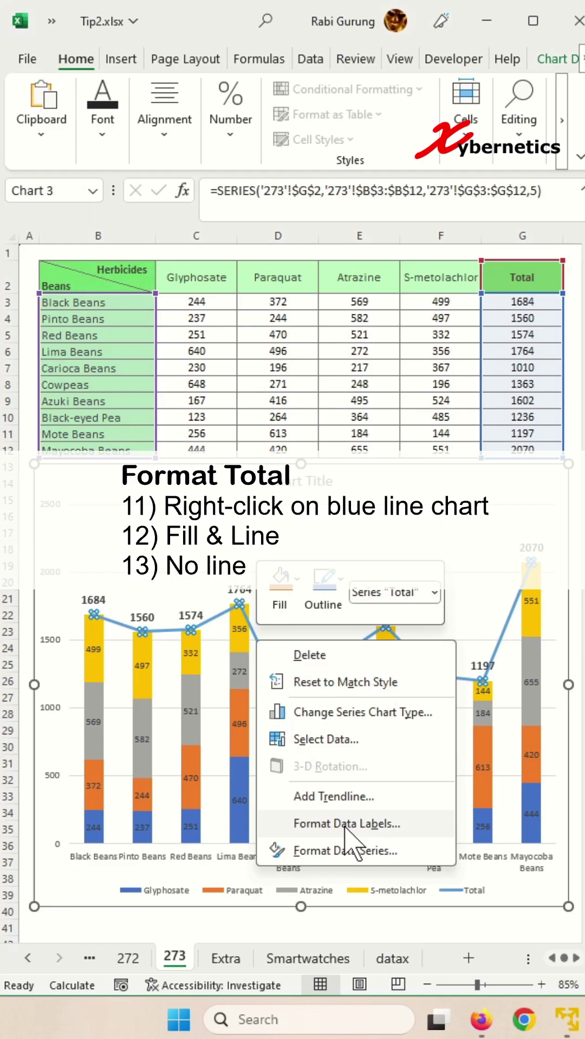
{"action": "left_click", "coordinate": [352, 853]}
{"action": "left_click", "coordinate": [358, 318]}
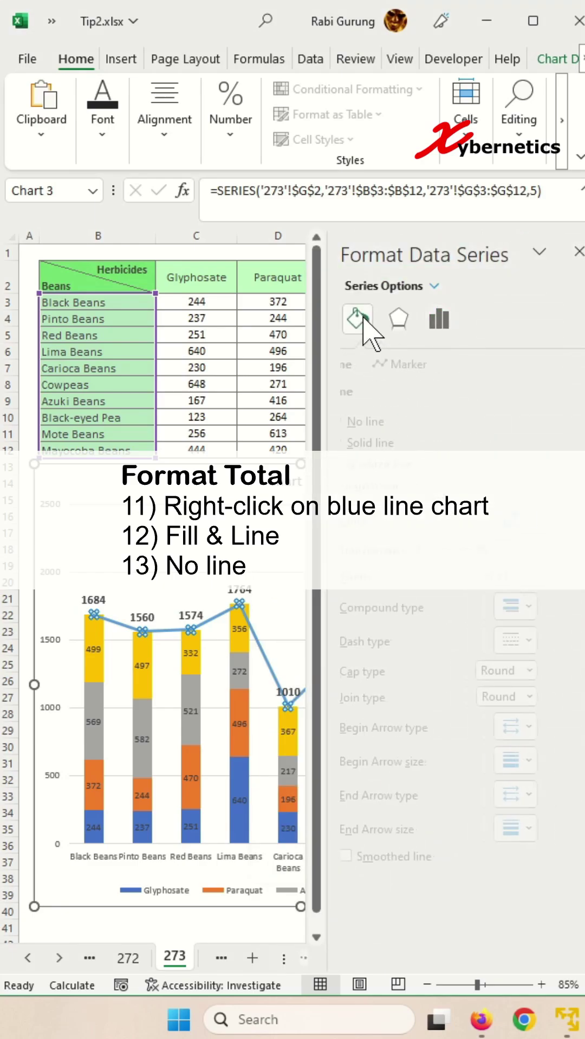
{"action": "left_click", "coordinate": [398, 422]}
{"action": "left_click", "coordinate": [578, 251]}
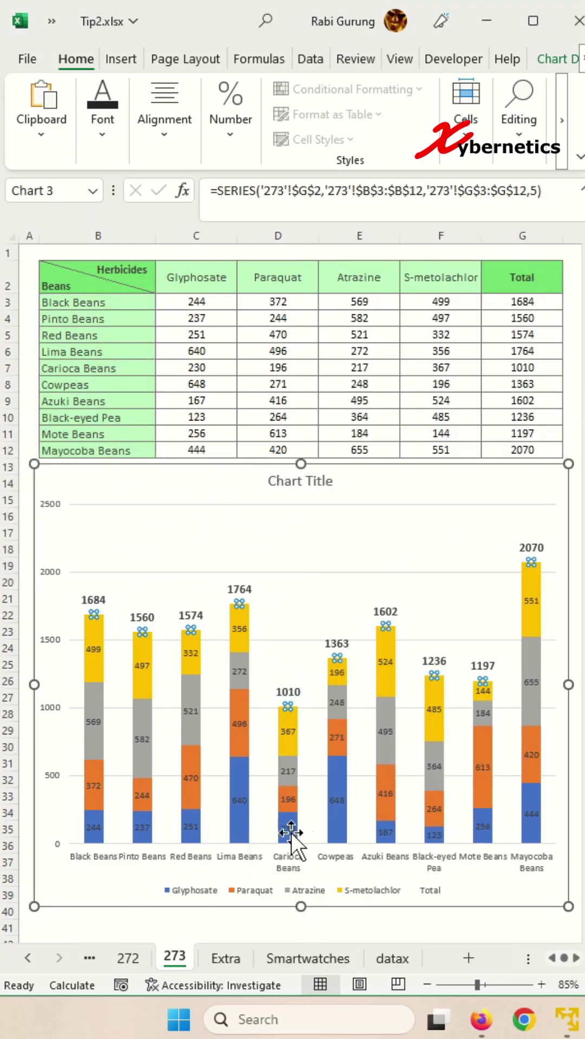